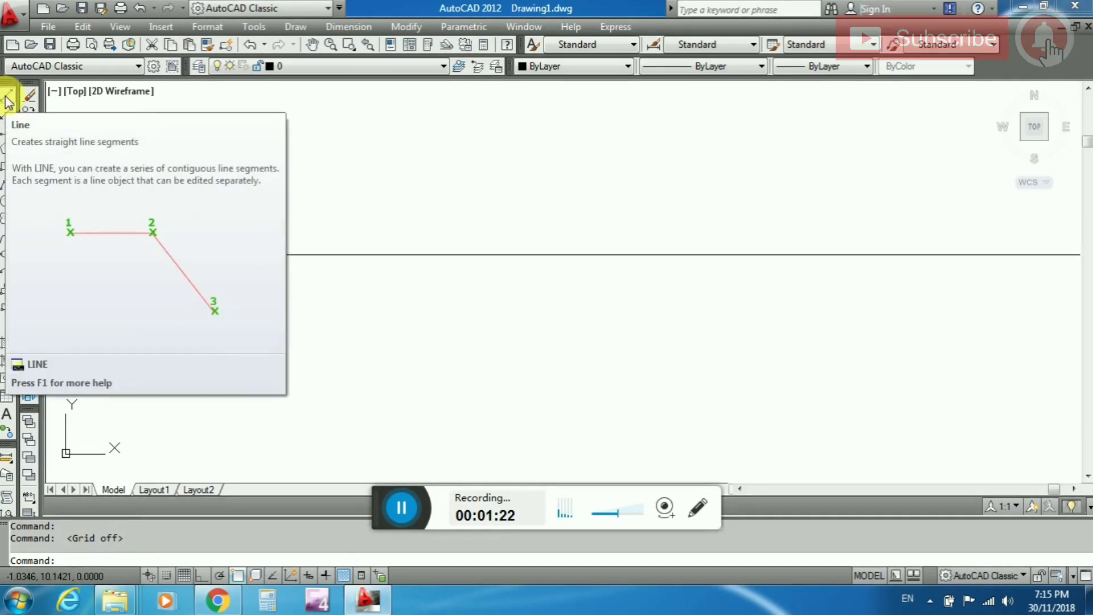
Draw a closed triangle of three lines: a top edge, a bottom vertex, and back to the start corner.
{"action": "left_click", "coordinate": [8, 102]}
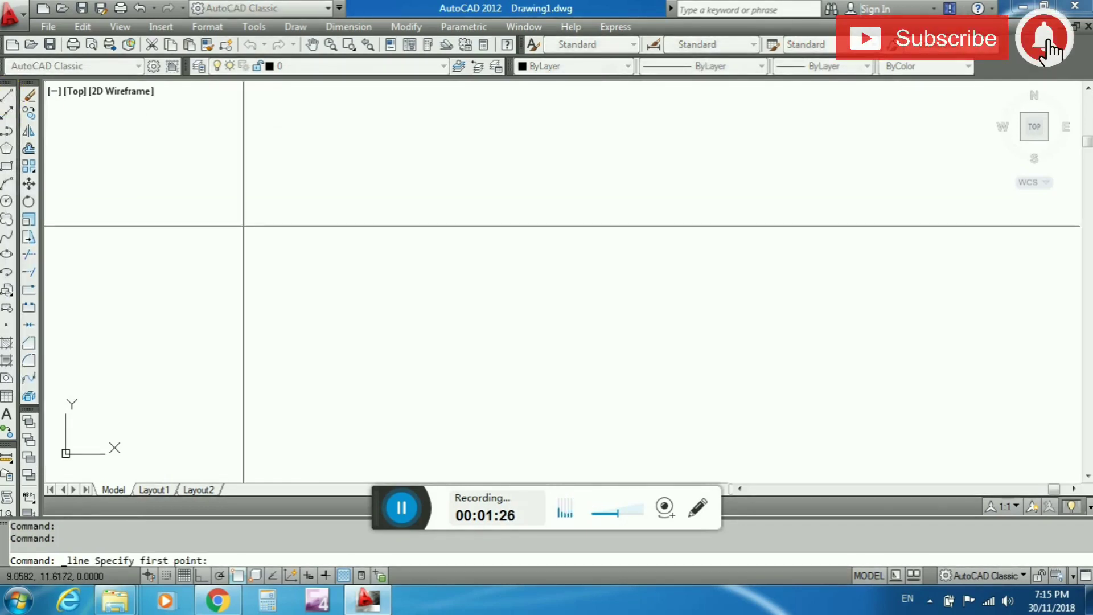
{"action": "left_click", "coordinate": [243, 226]}
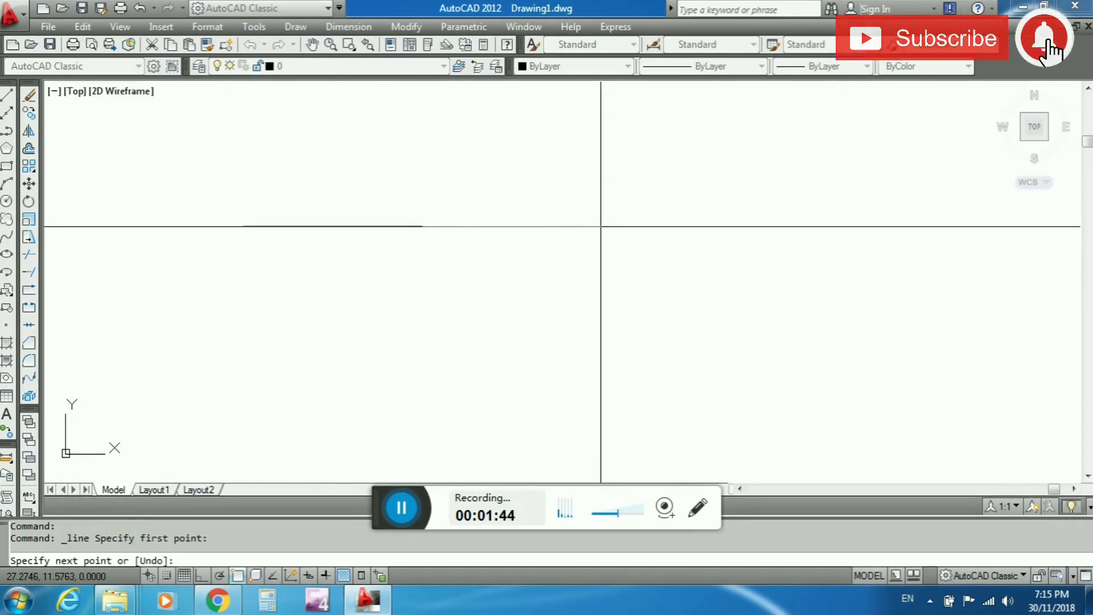
{"action": "left_click", "coordinate": [600, 226]}
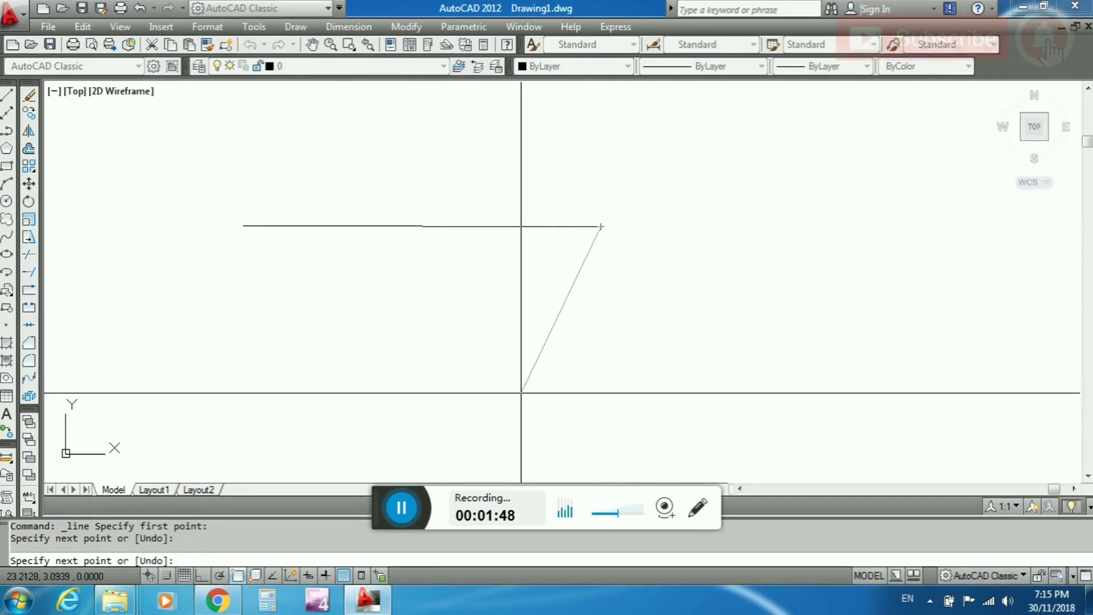
{"action": "left_click", "coordinate": [517, 393]}
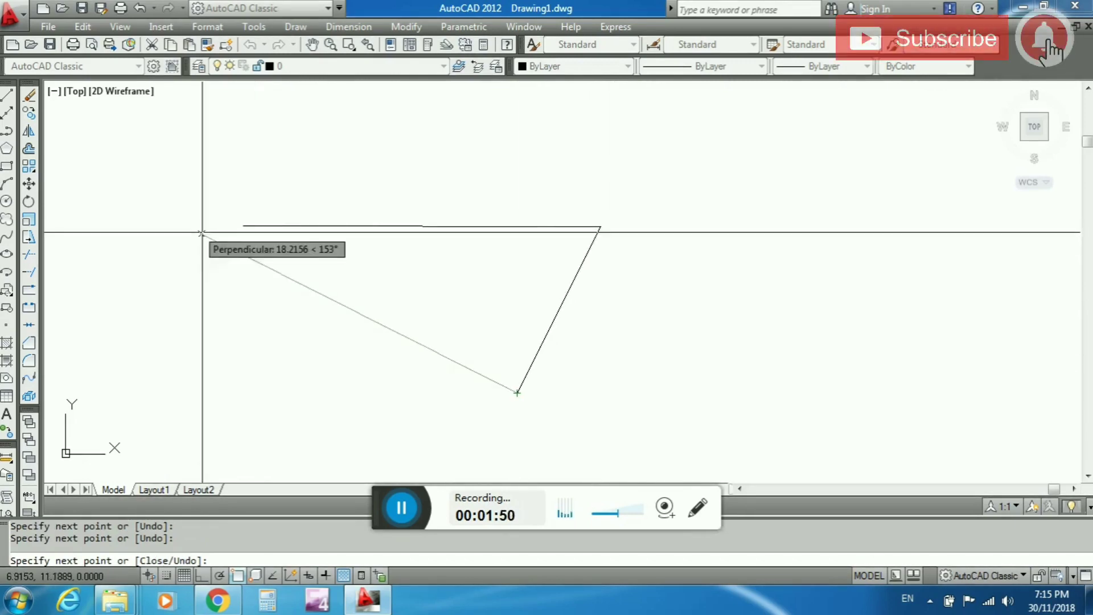
{"action": "left_click", "coordinate": [244, 226]}
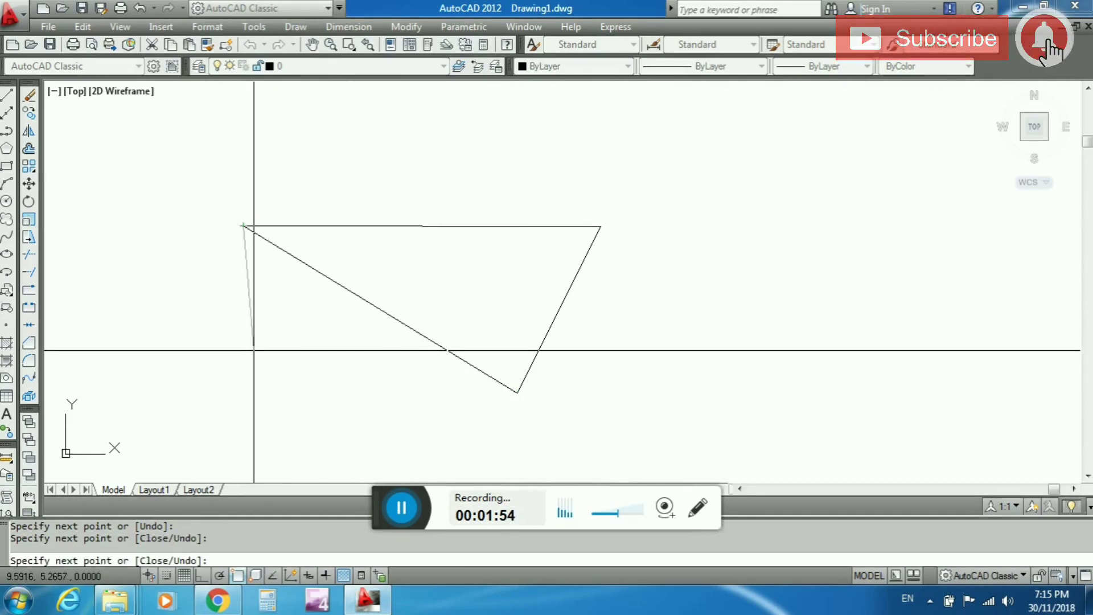
{"action": "key", "text": "Return"}
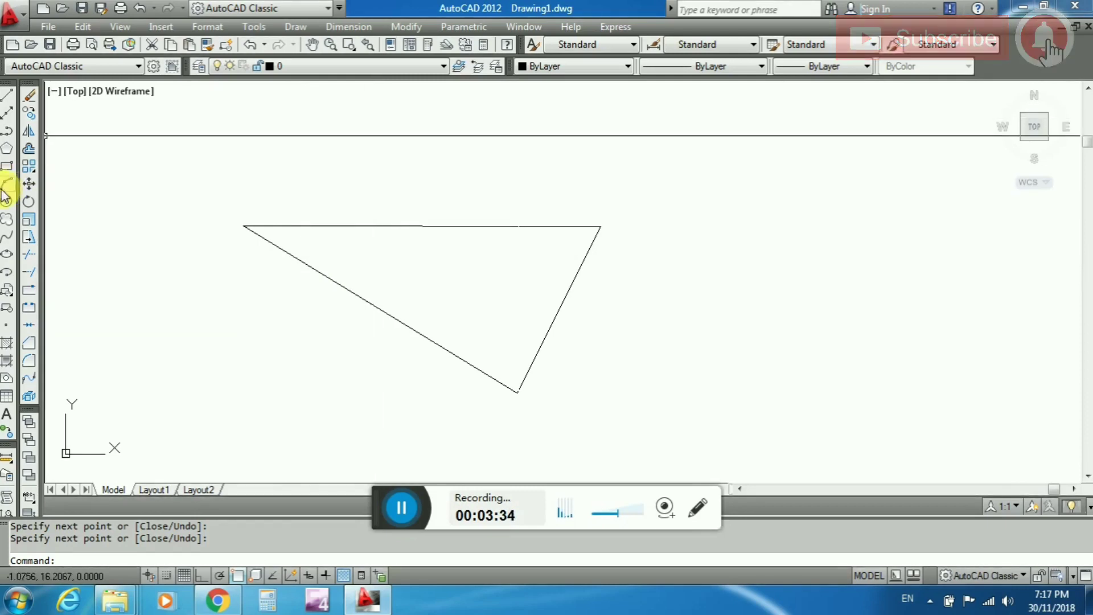
{"action": "left_click", "coordinate": [7, 167]}
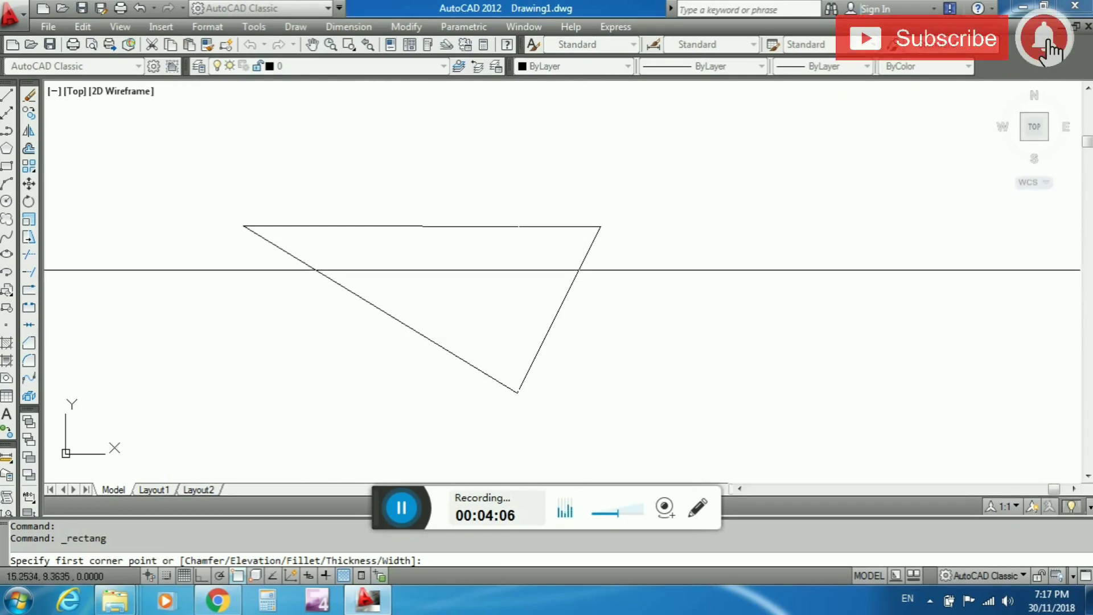
Draw a rectangle from above-left of the triangle so it overlaps the triangle's left side.
{"action": "left_click", "coordinate": [178, 188]}
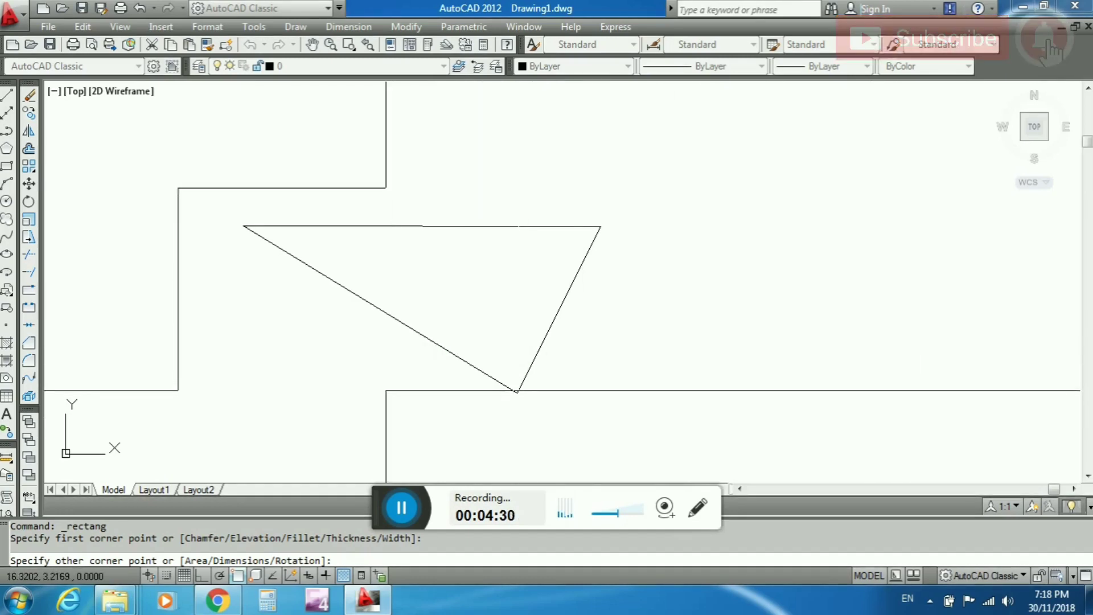
{"action": "left_click", "coordinate": [386, 391]}
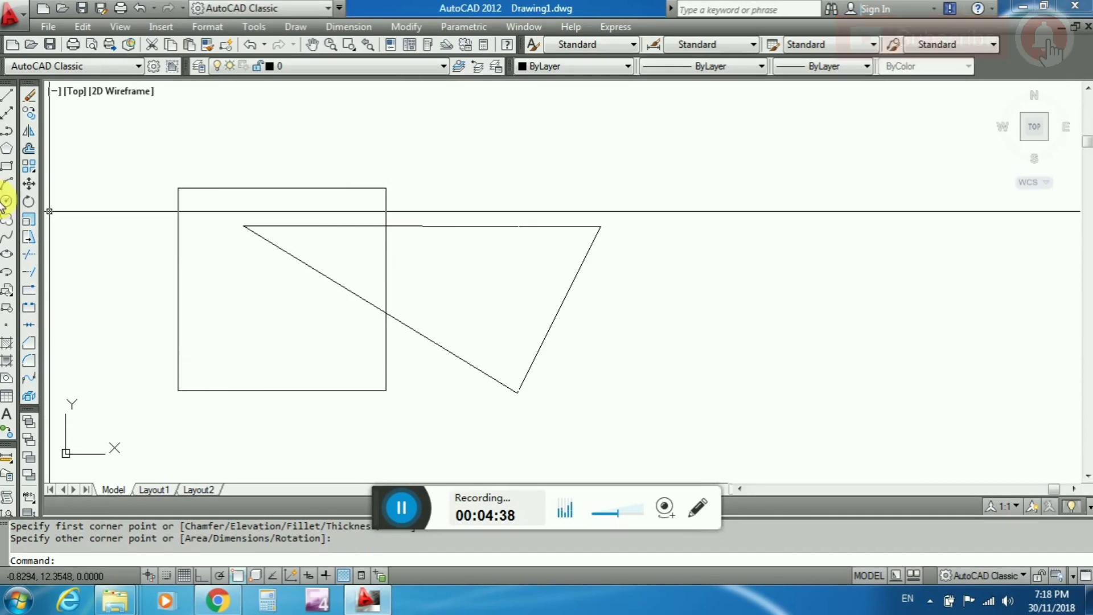
{"action": "left_click", "coordinate": [6, 167]}
Draw a tall rectangle right of the triangle, plus a second rectangle filling its lower half.
{"action": "left_click", "coordinate": [689, 215]}
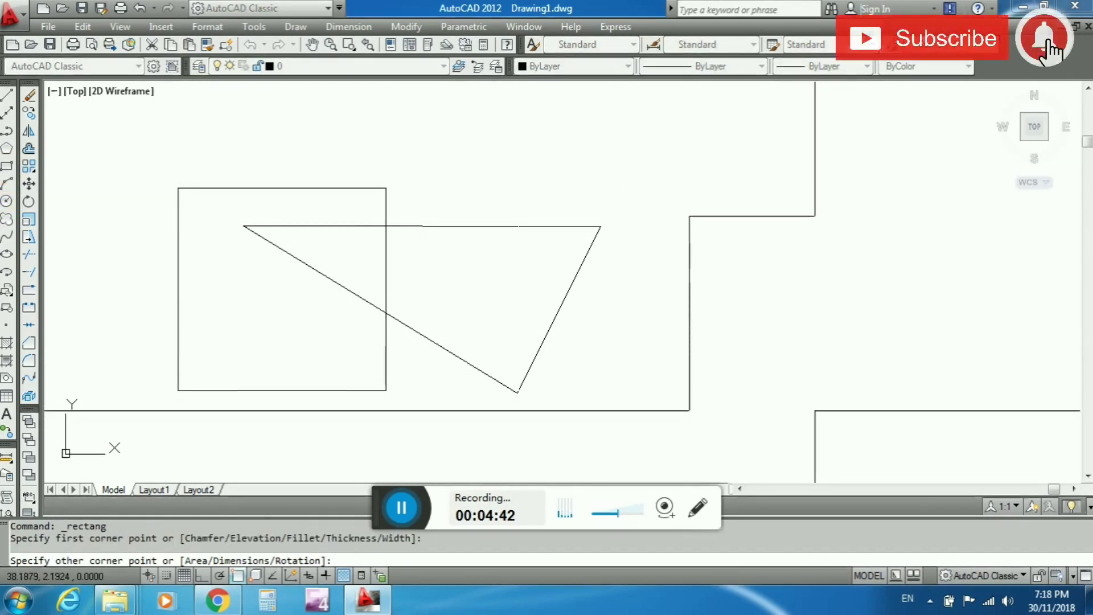
{"action": "left_click", "coordinate": [815, 411]}
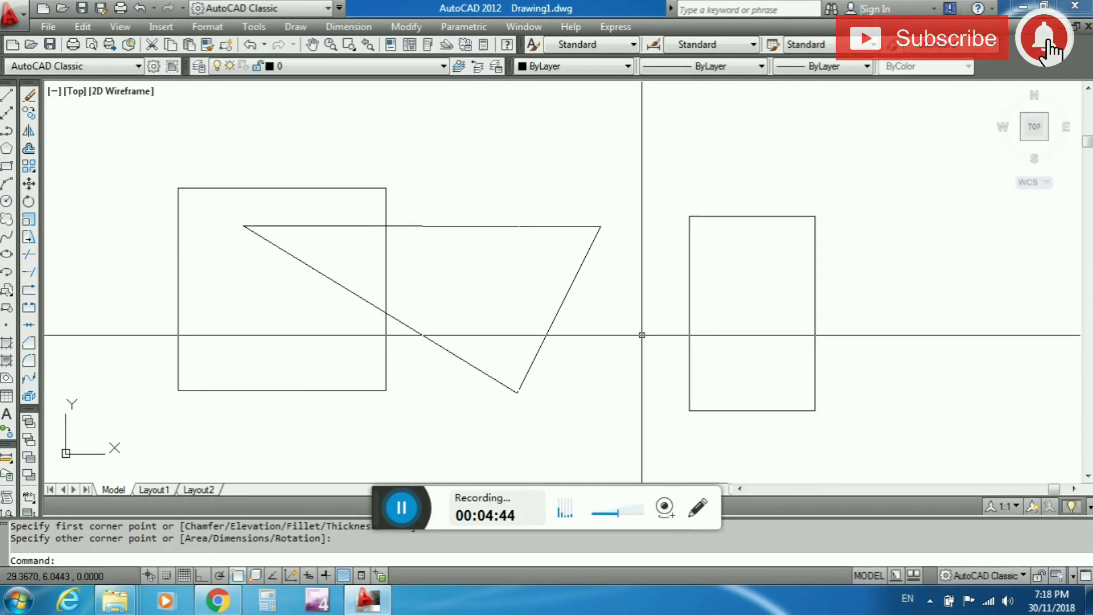
{"action": "left_click", "coordinate": [8, 166]}
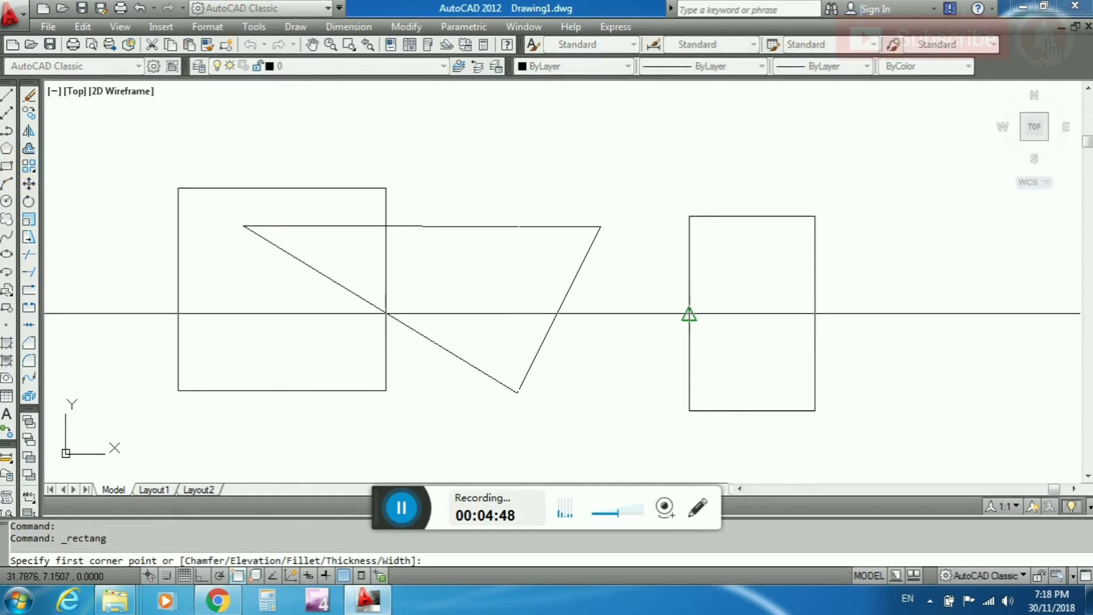
{"action": "left_click", "coordinate": [688, 313]}
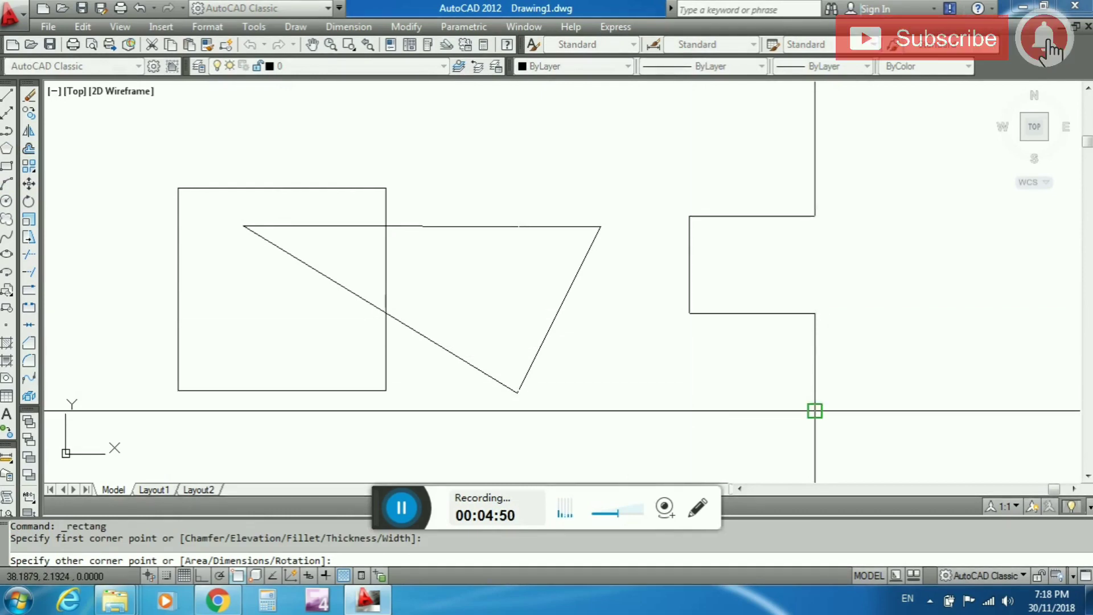
{"action": "left_click", "coordinate": [815, 410]}
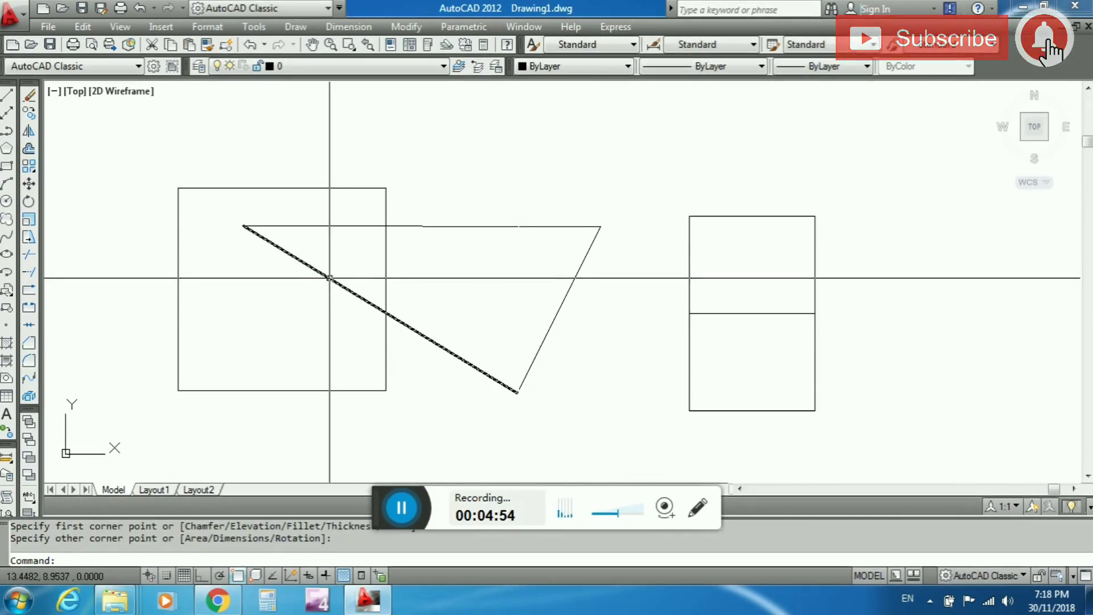
{"action": "left_click", "coordinate": [9, 188]}
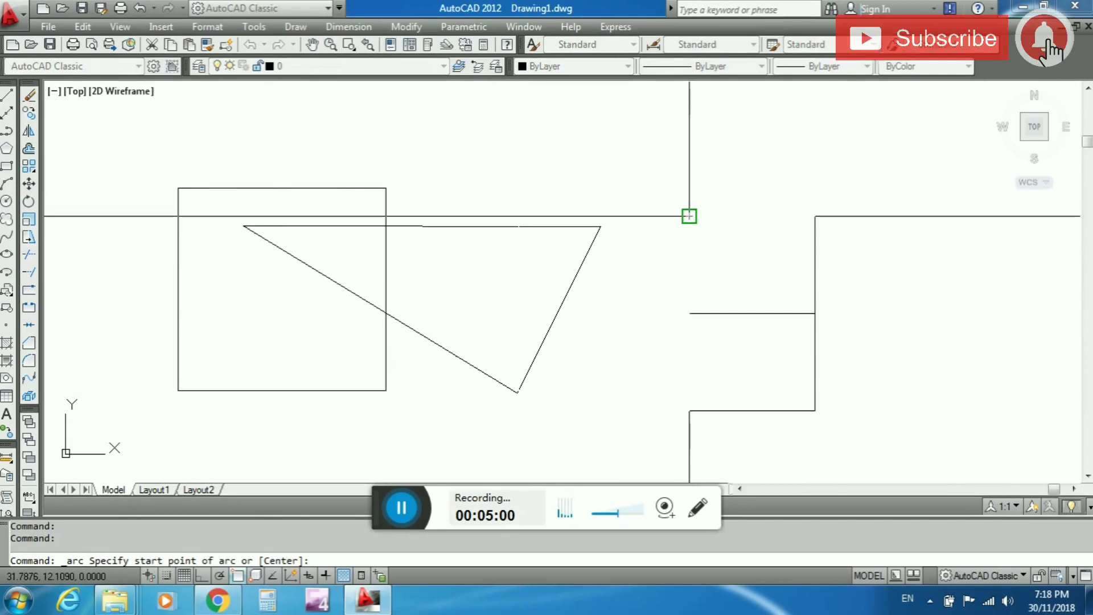
Start a three-point arc along the right rectangle's top edge, then cancel it.
{"action": "left_click", "coordinate": [688, 216]}
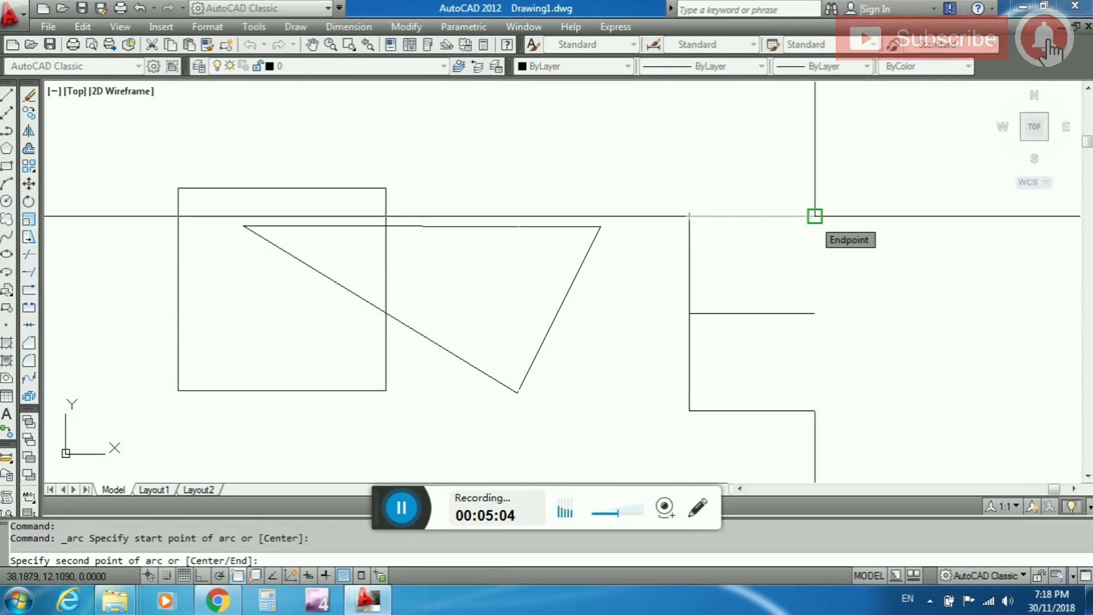
{"action": "left_click", "coordinate": [814, 216]}
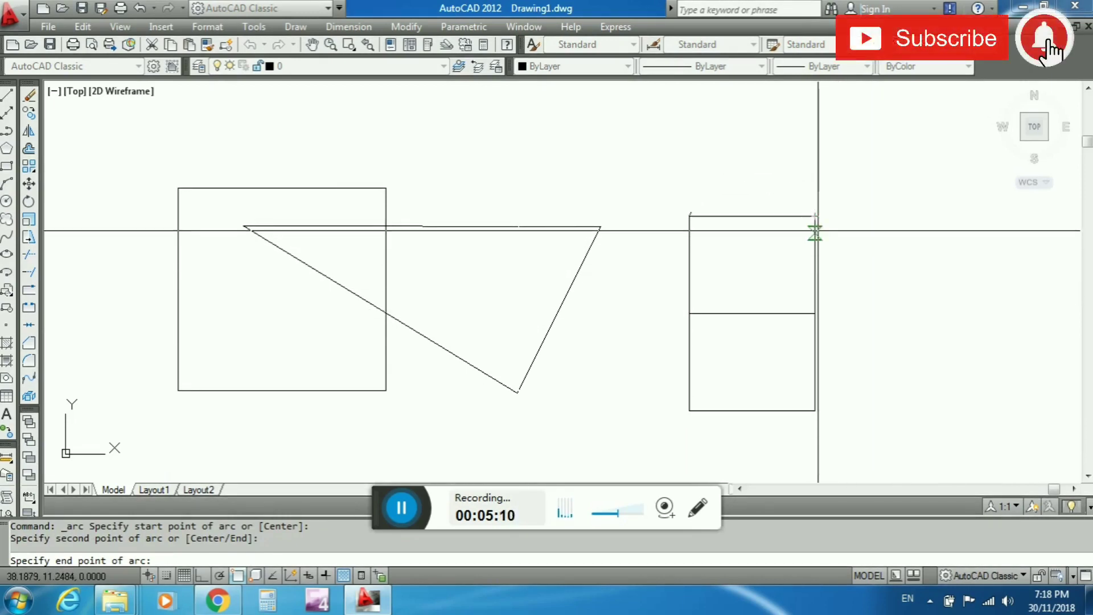
{"action": "key", "text": "Escape"}
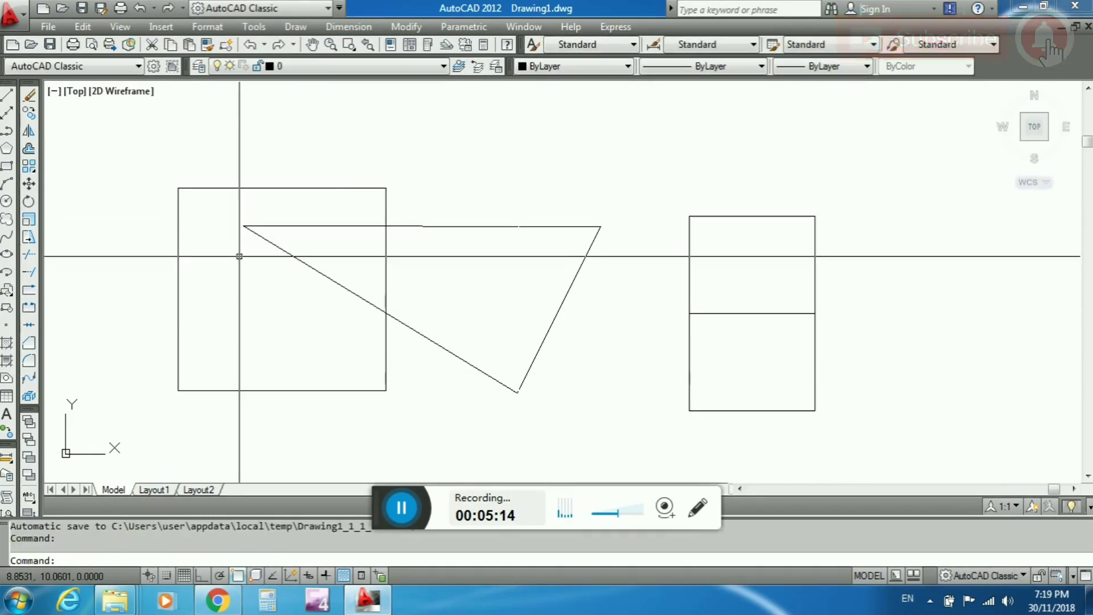
Draw a circle centred on the midpoint of the right rectangle's dividing line.
{"action": "left_click", "coordinate": [6, 200]}
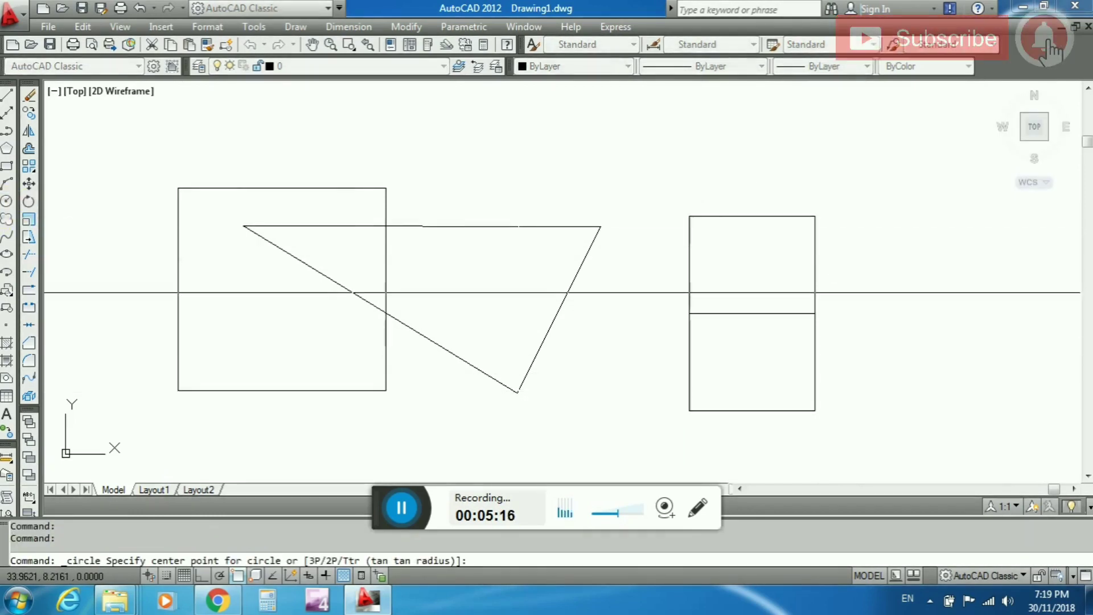
{"action": "left_click", "coordinate": [752, 313]}
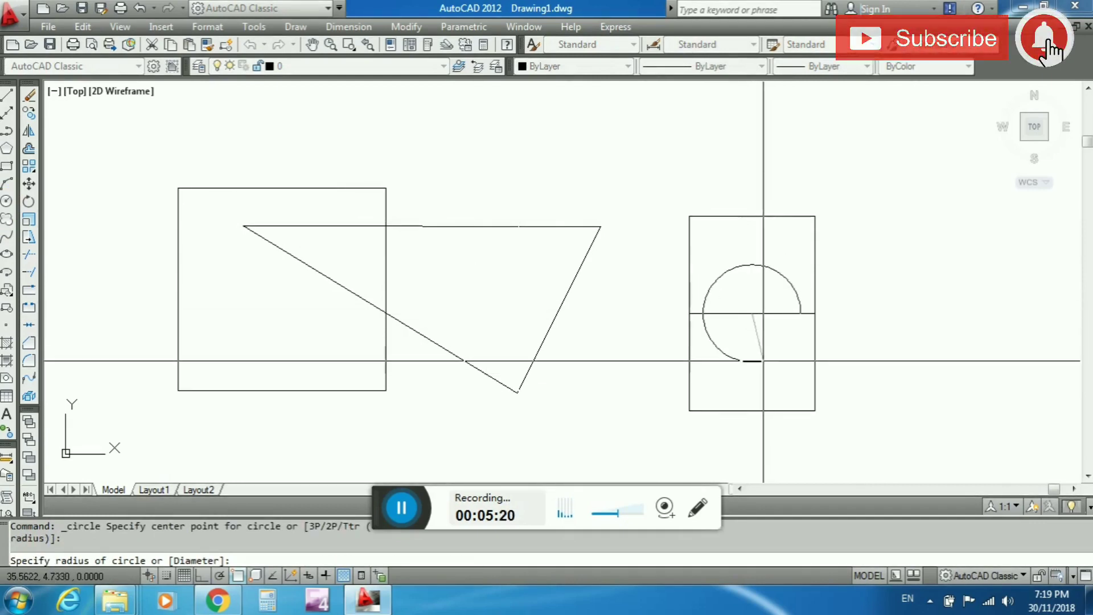
{"action": "left_click", "coordinate": [763, 361]}
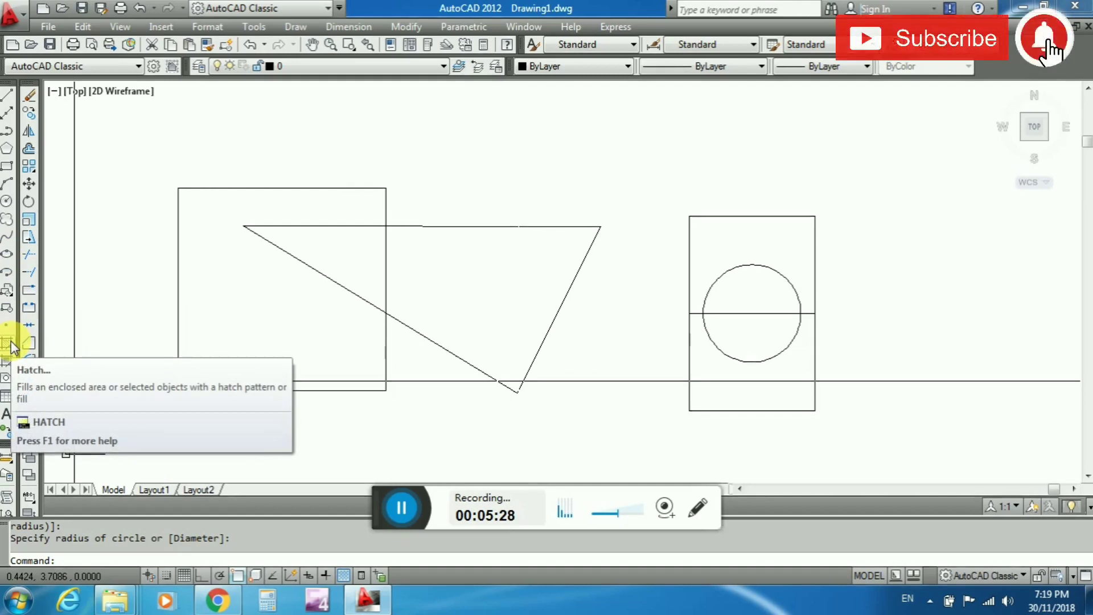
{"action": "mouse_move", "coordinate": [29, 96]}
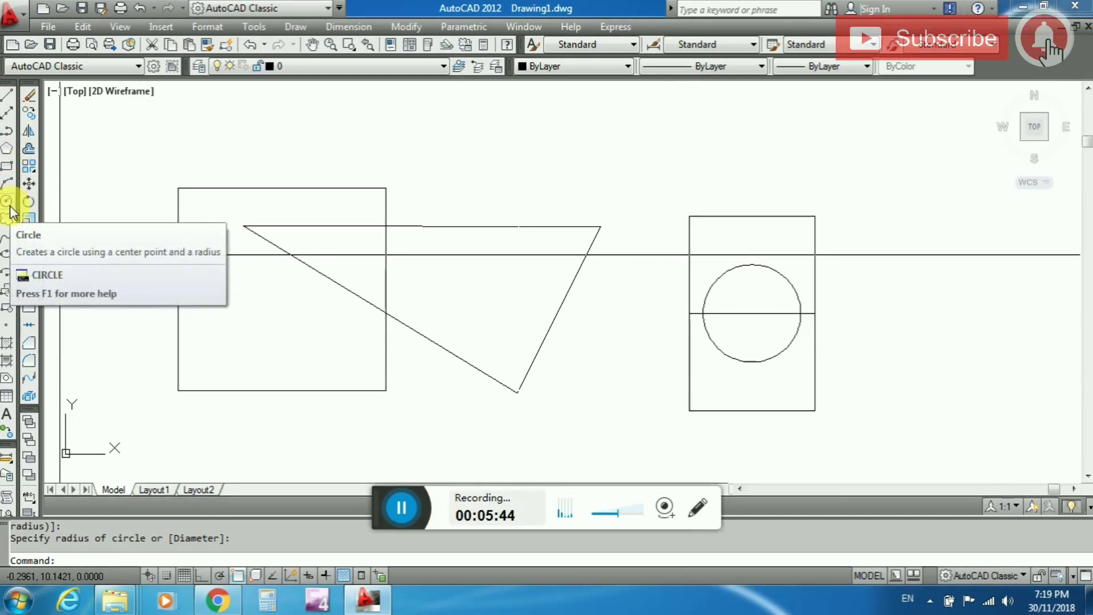
Erase the smaller lower-half rectangle inside the tall right rectangle.
{"action": "left_click", "coordinate": [33, 96]}
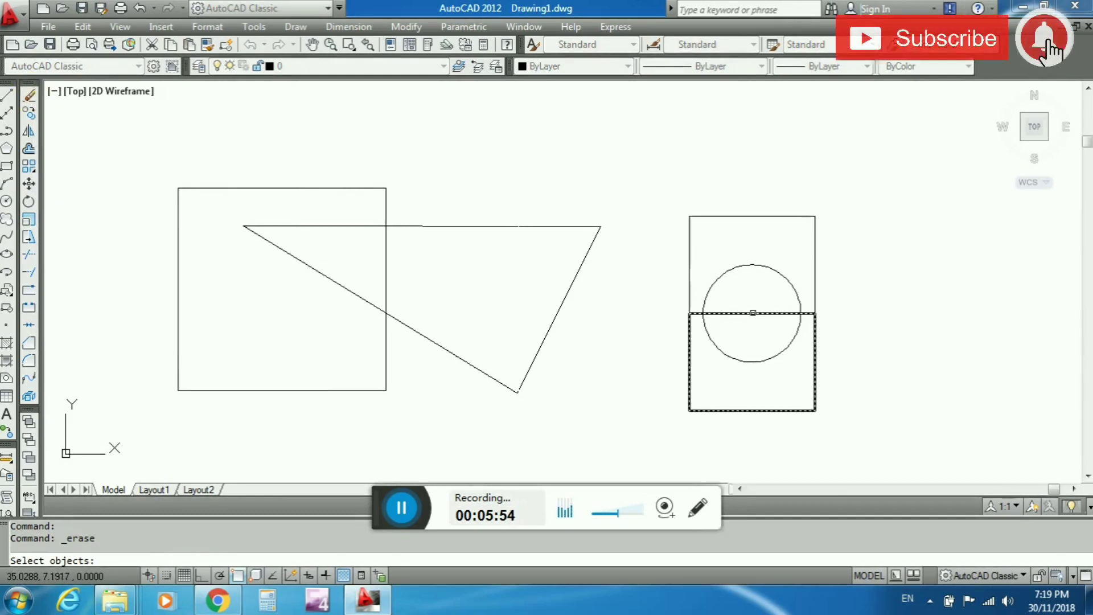
{"action": "left_click", "coordinate": [752, 312]}
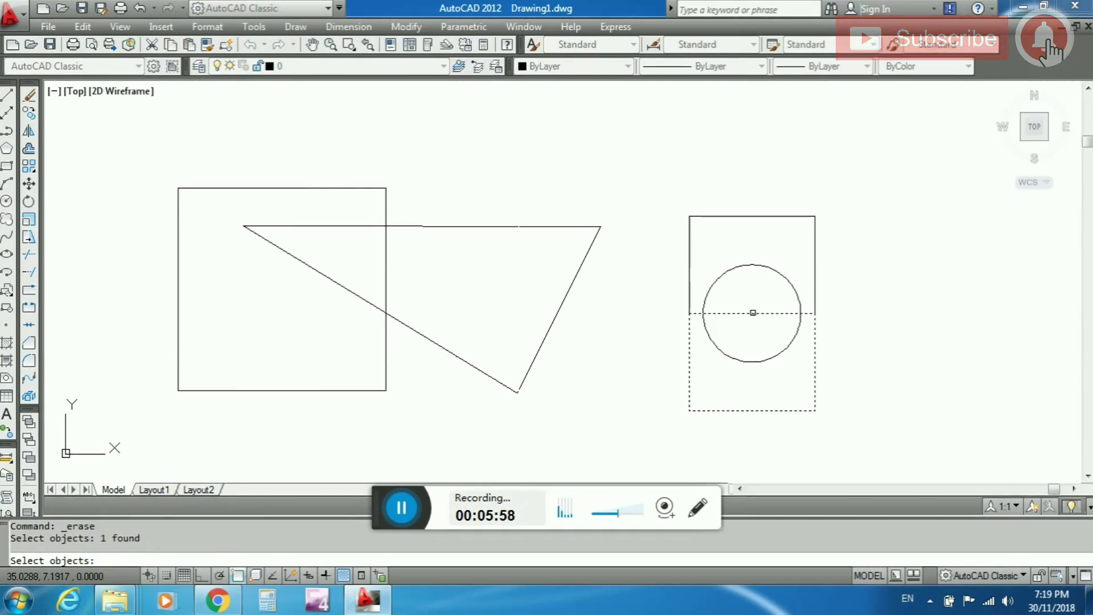
{"action": "key", "text": "Return"}
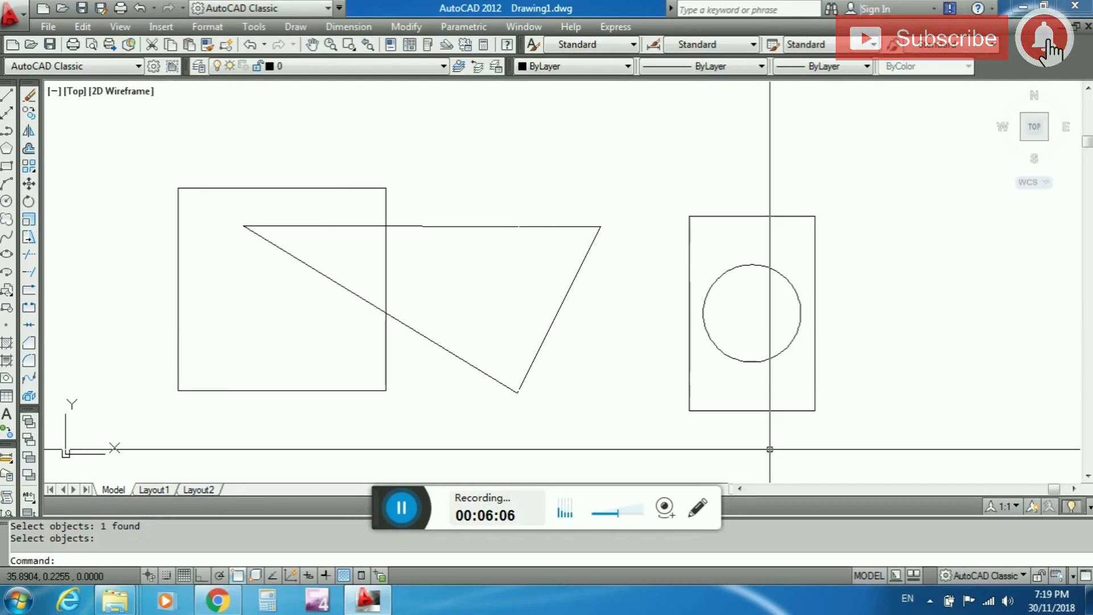
Copy the circle from its centre to six spots around the triangle and the left square.
{"action": "left_click", "coordinate": [30, 117]}
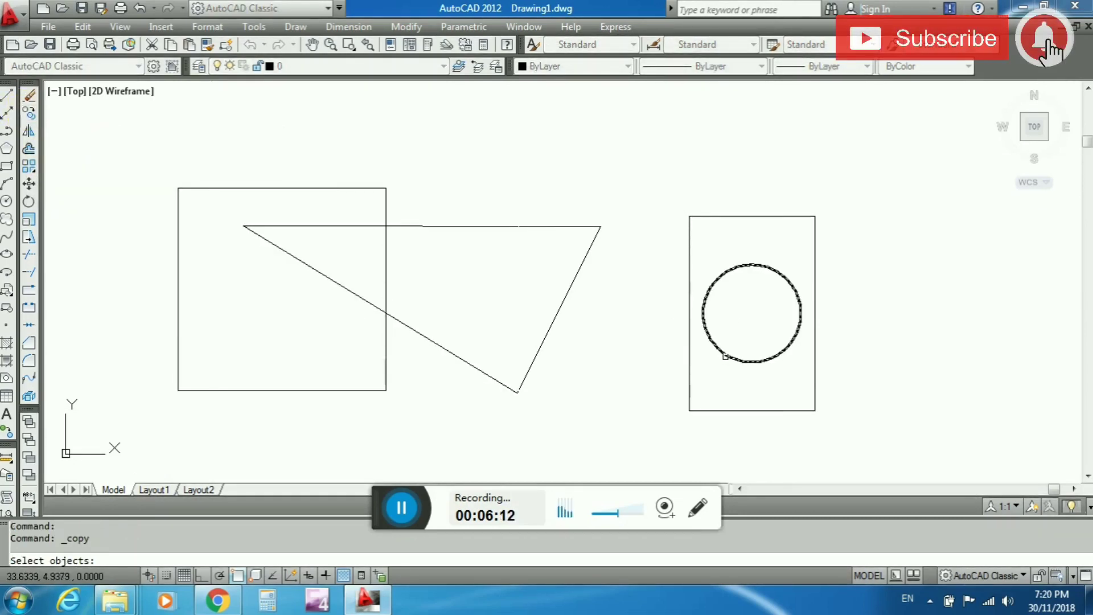
{"action": "left_click", "coordinate": [725, 357]}
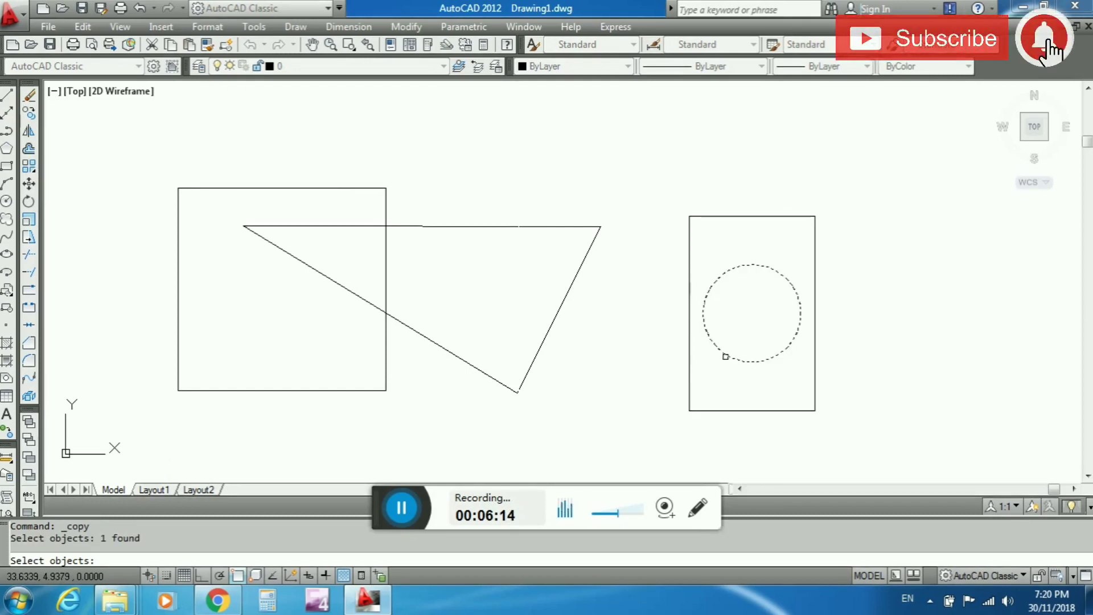
{"action": "key", "text": "Return"}
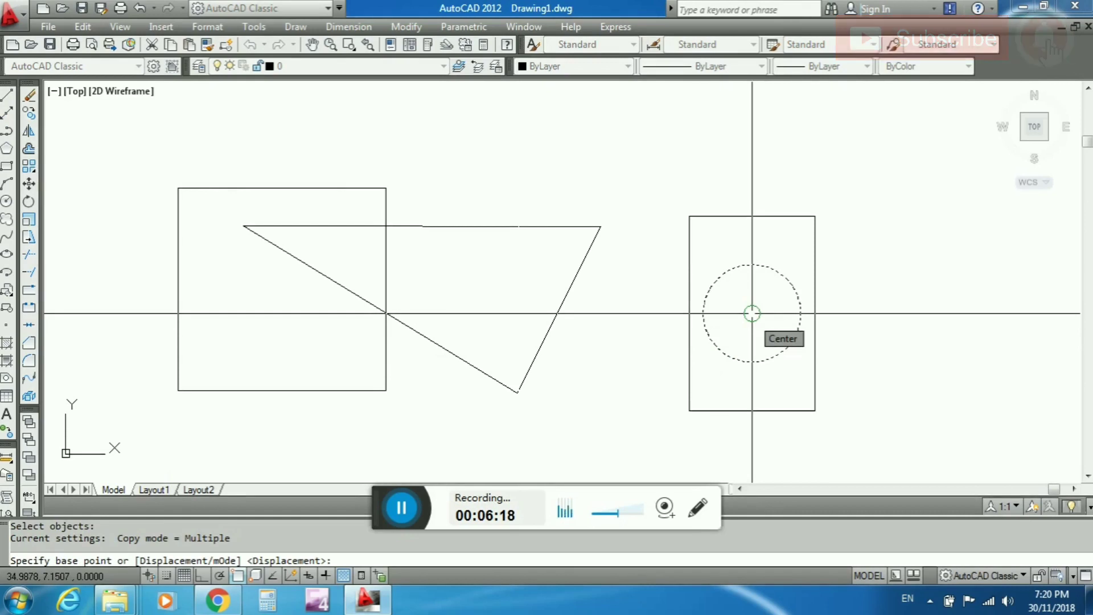
{"action": "left_click", "coordinate": [751, 313]}
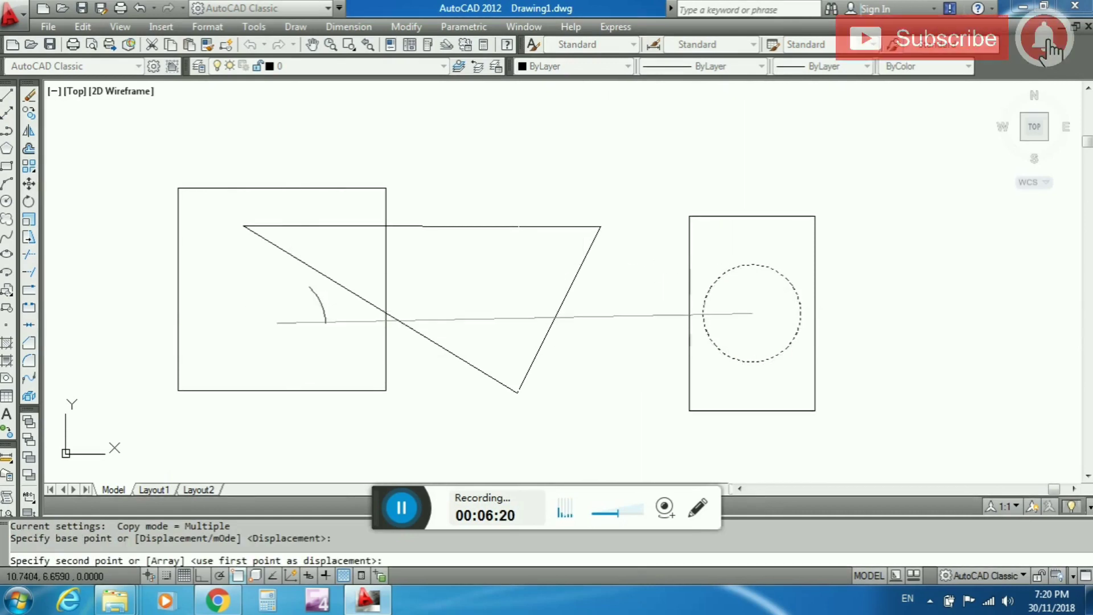
{"action": "left_click", "coordinate": [253, 319]}
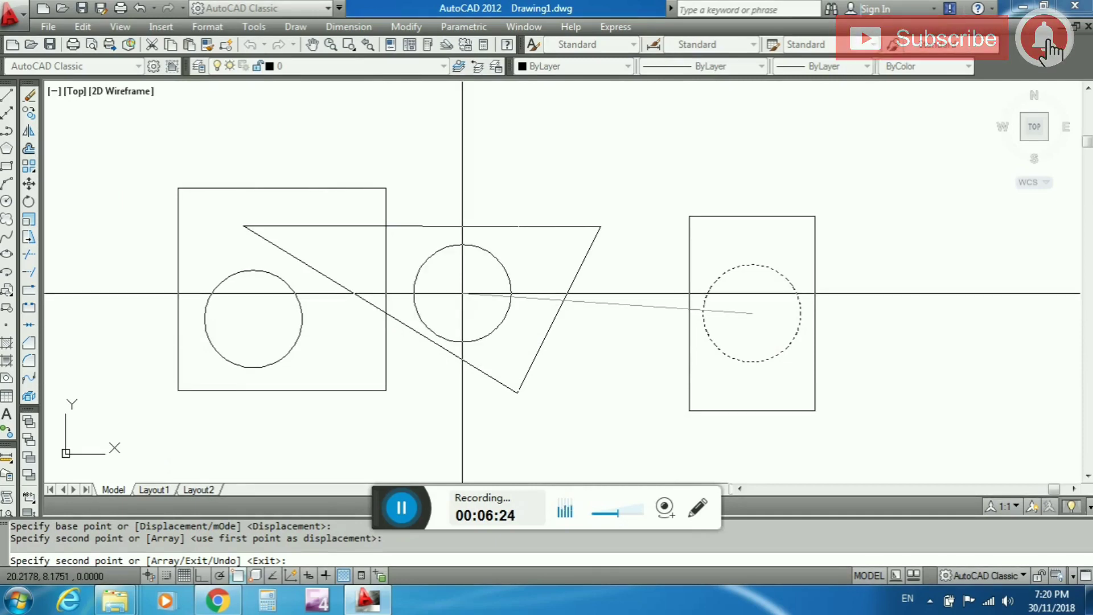
{"action": "left_click", "coordinate": [462, 293]}
{"action": "left_click", "coordinate": [508, 208]}
{"action": "left_click", "coordinate": [590, 376]}
{"action": "left_click", "coordinate": [402, 389]}
{"action": "left_click", "coordinate": [315, 170]}
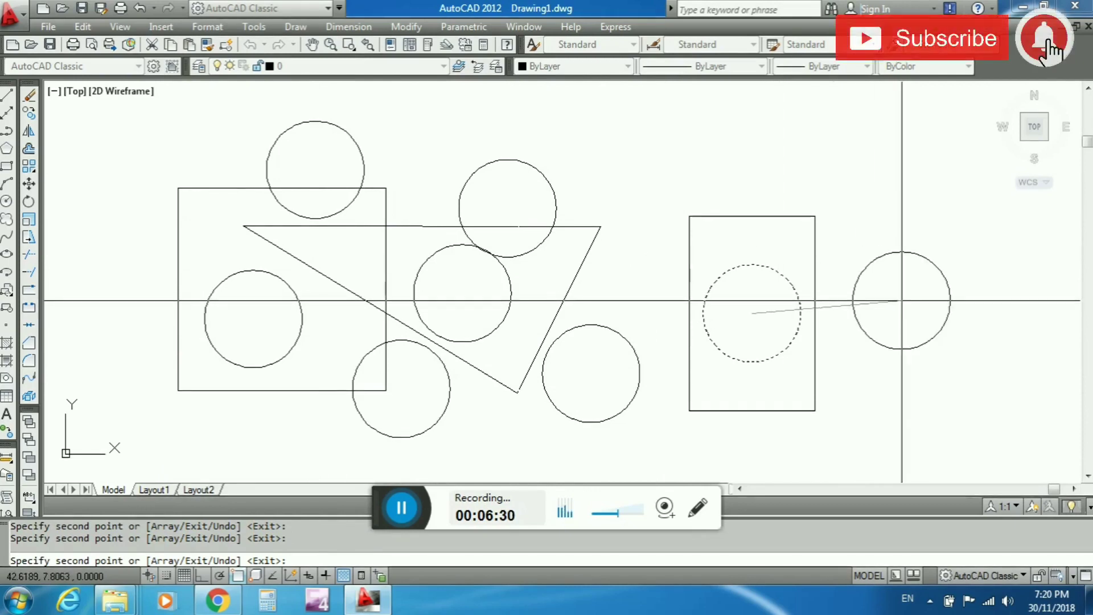
{"action": "key", "text": "Return"}
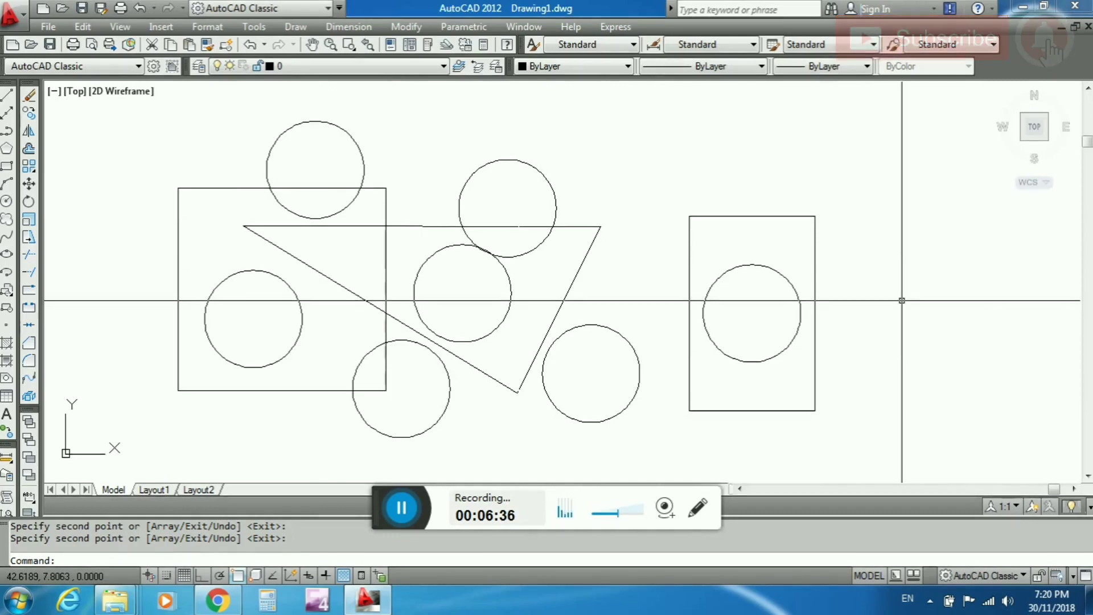
Mirror the tall right rectangle about a line from its bottom-right corner to its top-edge midpoint, keeping the original.
{"action": "left_click", "coordinate": [27, 140]}
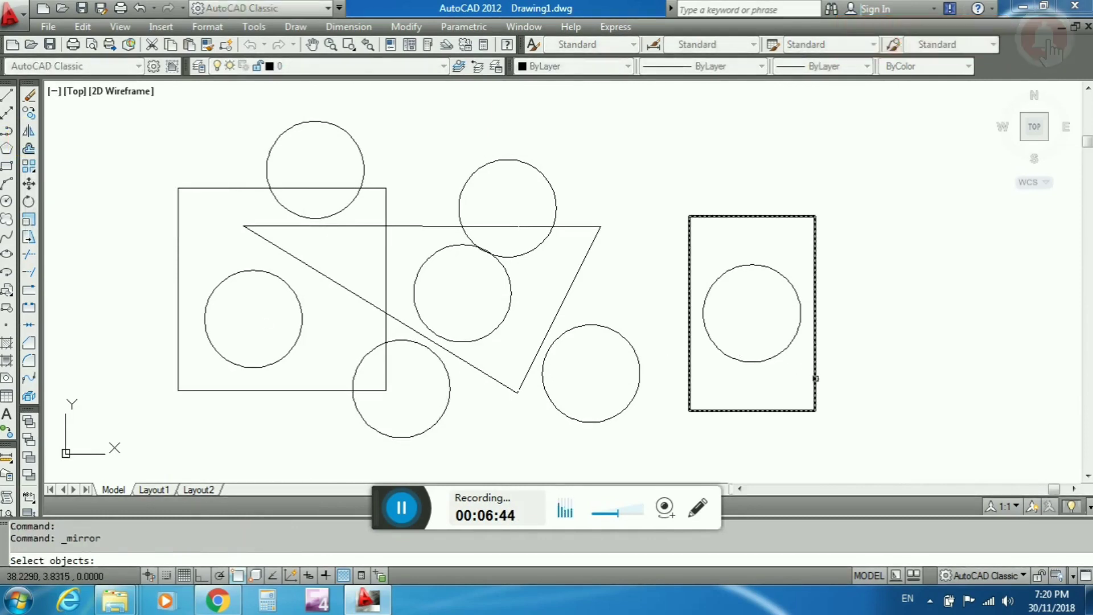
{"action": "left_click", "coordinate": [815, 378]}
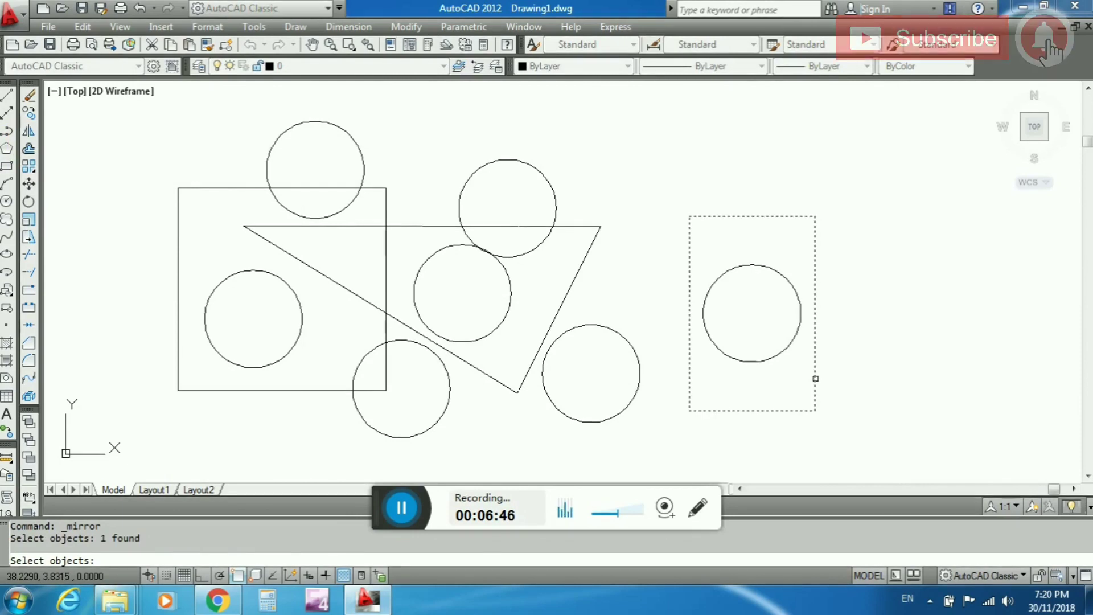
{"action": "key", "text": "Return"}
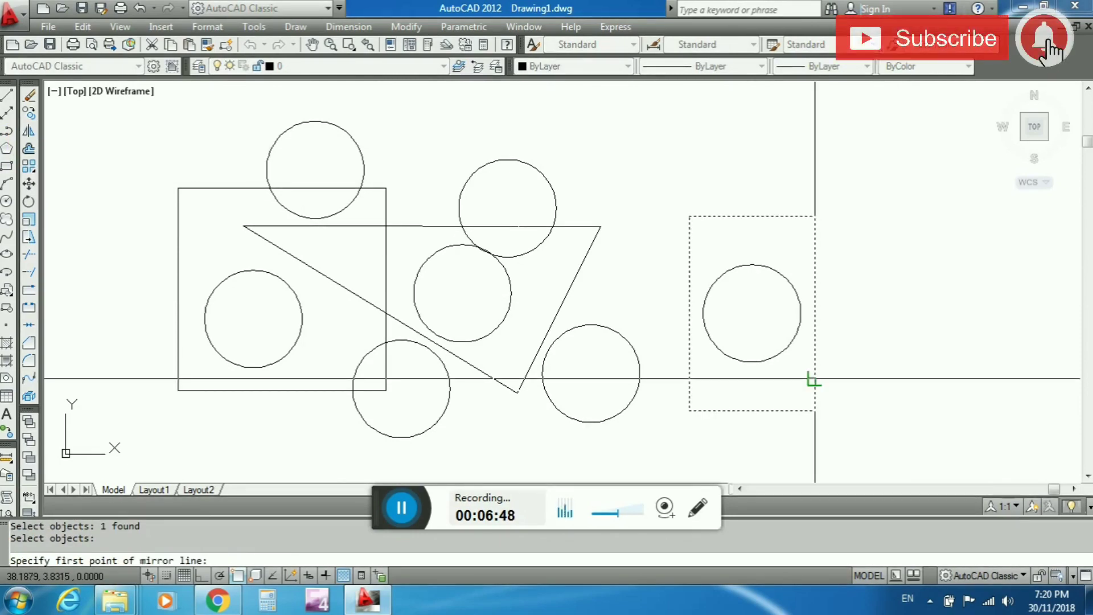
{"action": "left_click", "coordinate": [815, 410]}
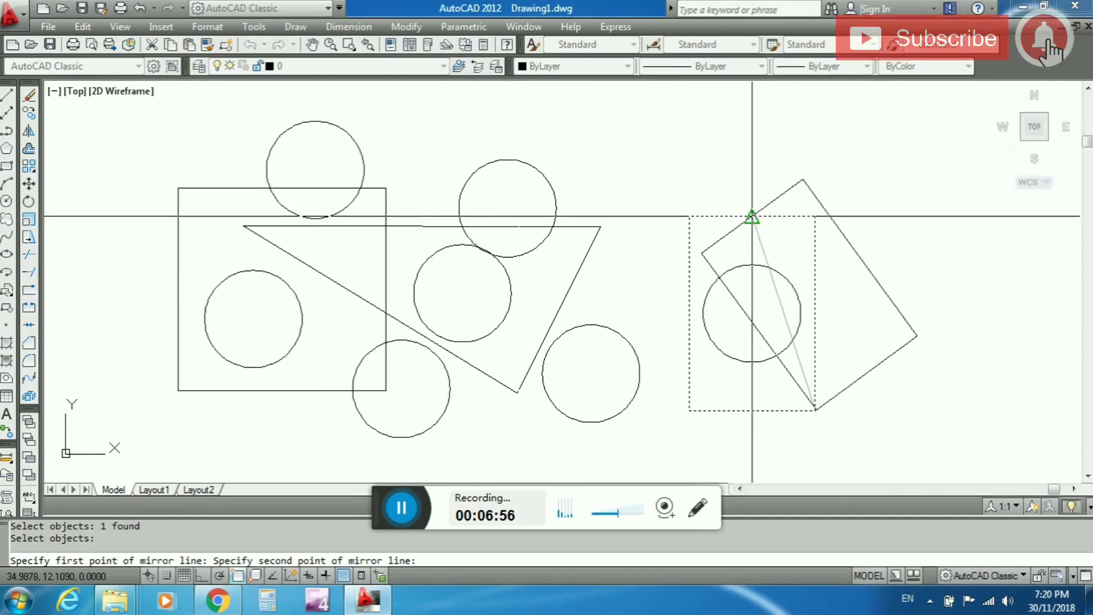
{"action": "left_click", "coordinate": [752, 216]}
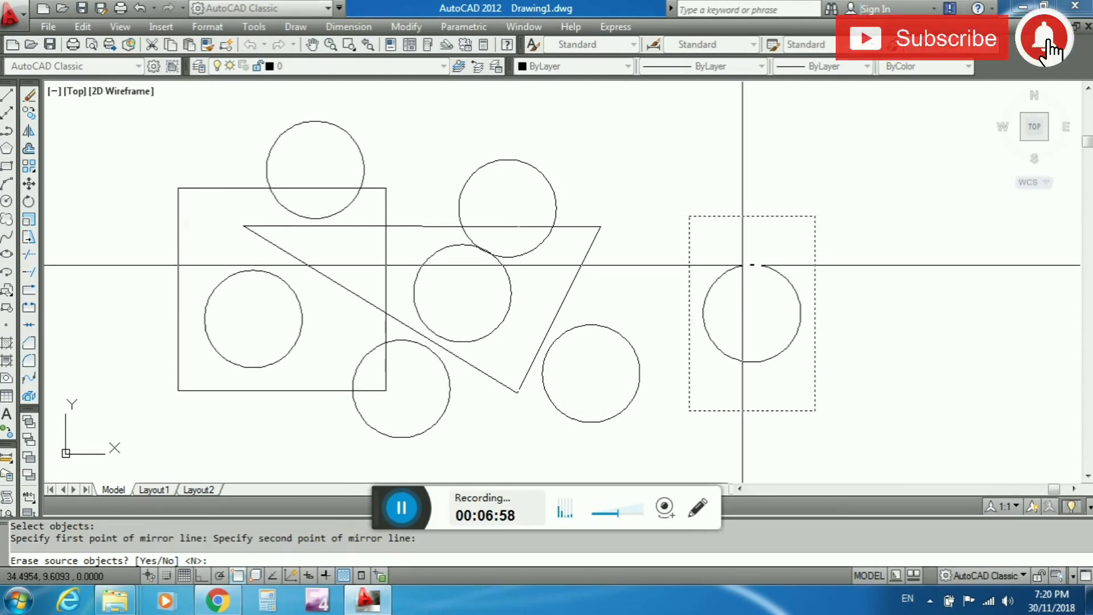
{"action": "key", "text": "Return"}
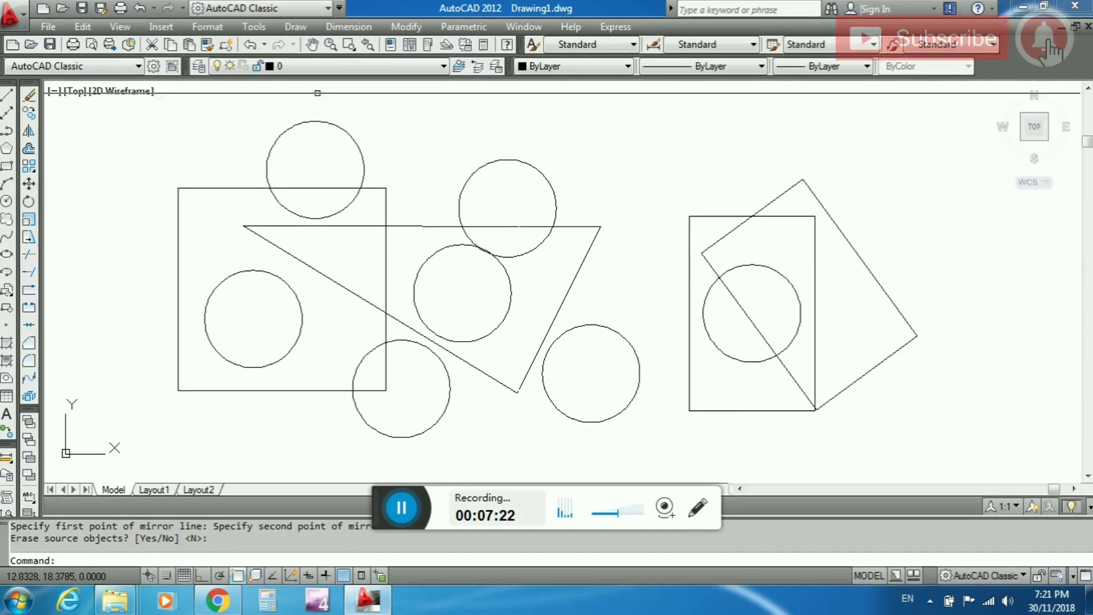
Begin an offset whose distance is set by two points picked in the drawing.
{"action": "left_click", "coordinate": [29, 150]}
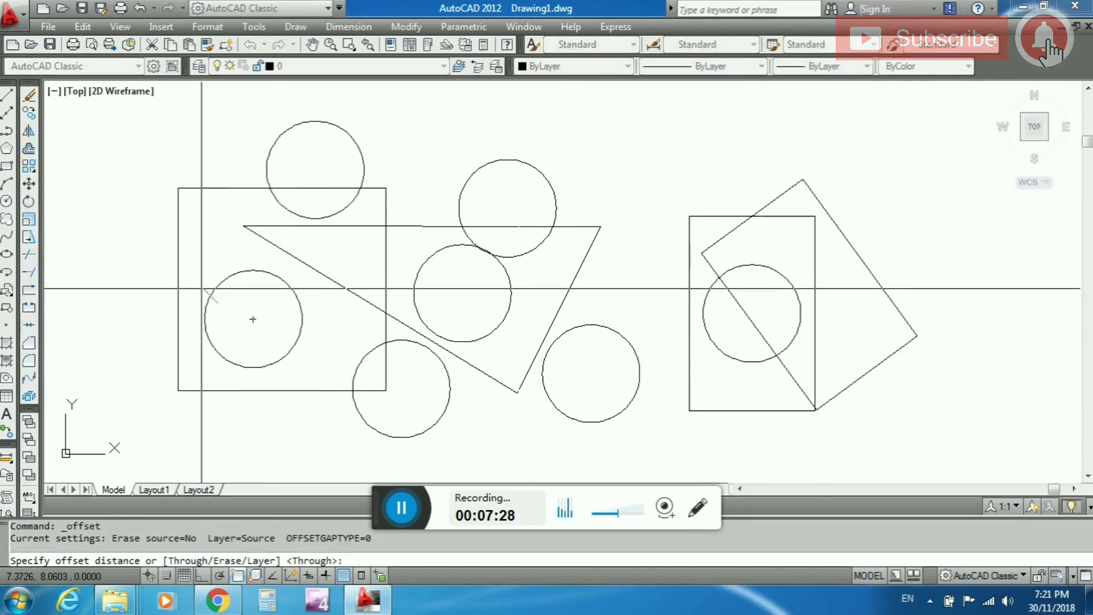
{"action": "left_click", "coordinate": [179, 274]}
{"action": "left_click", "coordinate": [203, 275]}
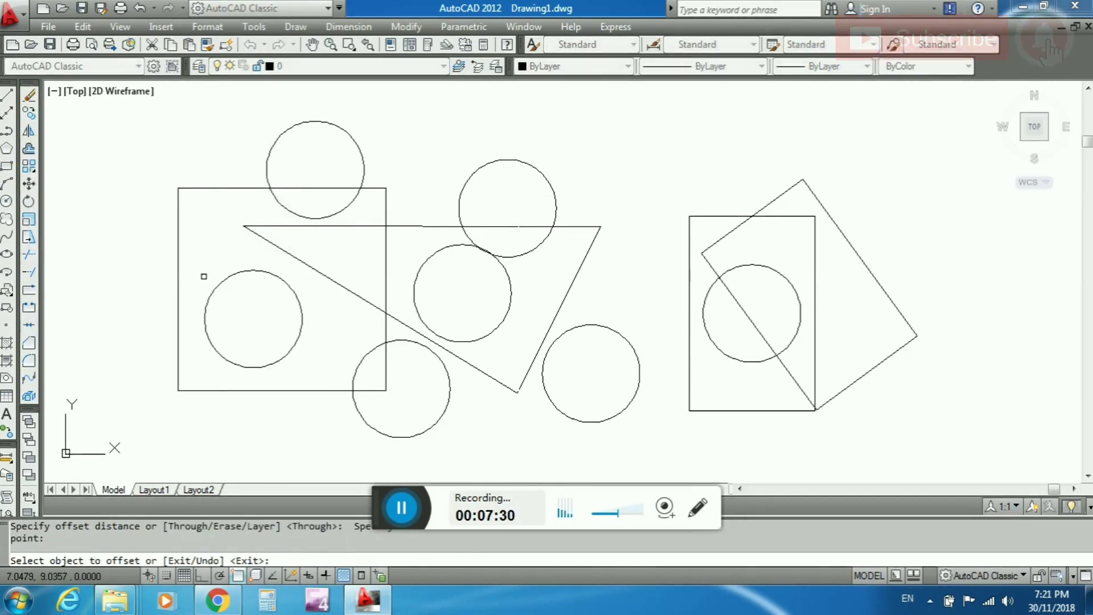